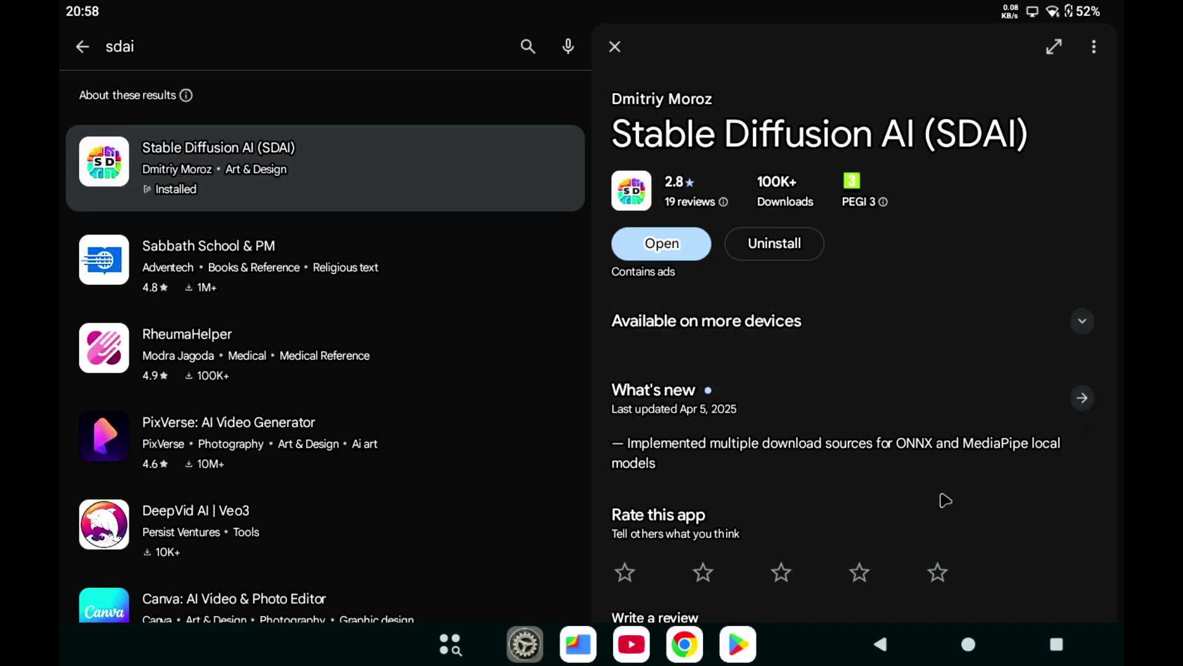
Leave the Play Store listing for the recent-apps overview
{"action": "left_click", "coordinate": [1070, 658]}
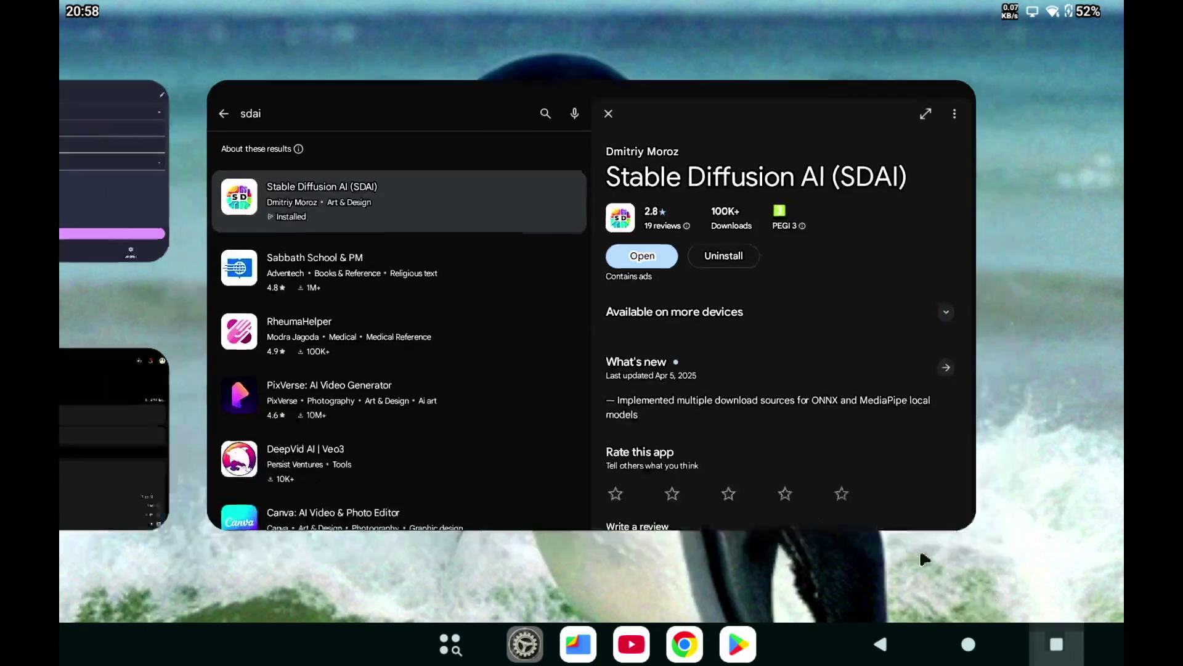
Switch to Stable Diffusion AI and browse its Settings, showing the ONNX configuration
{"action": "left_click", "coordinate": [111, 174]}
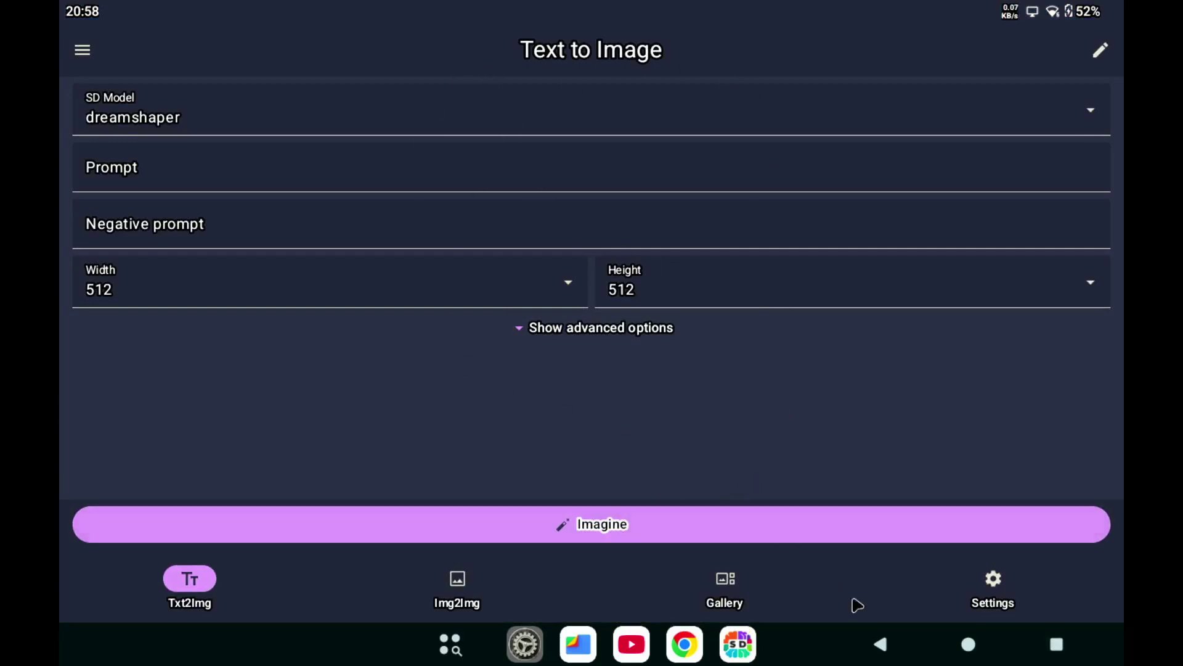
{"action": "left_click", "coordinate": [992, 577]}
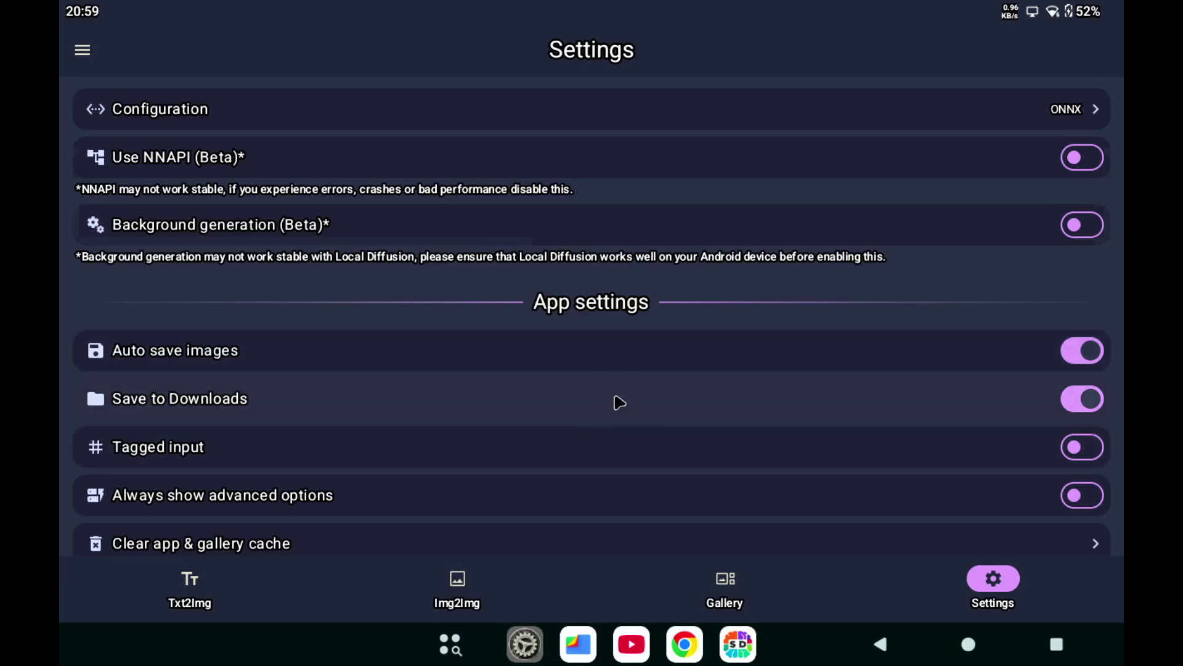
{"action": "scroll", "coordinate": [623, 401], "scroll_direction": "down", "scroll_amount": 4}
{"action": "scroll", "coordinate": [626, 405], "scroll_direction": "down", "scroll_amount": 1}
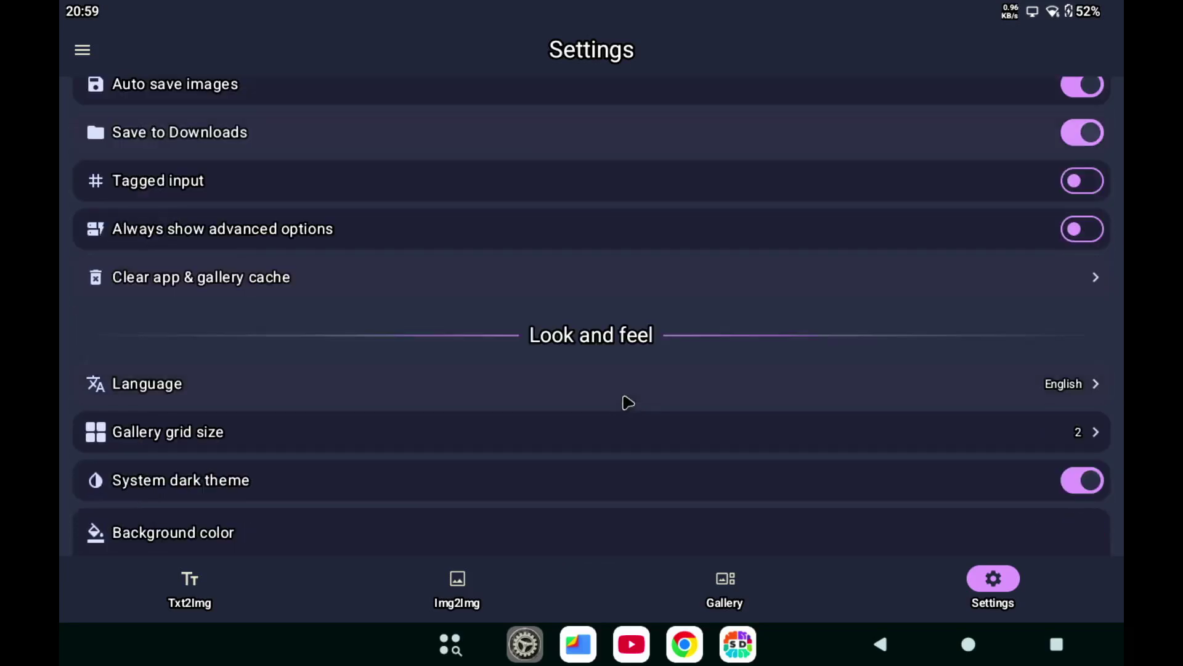
{"action": "scroll", "coordinate": [626, 402], "scroll_direction": "down", "scroll_amount": 8}
{"action": "scroll", "coordinate": [635, 385], "scroll_direction": "up", "scroll_amount": 13}
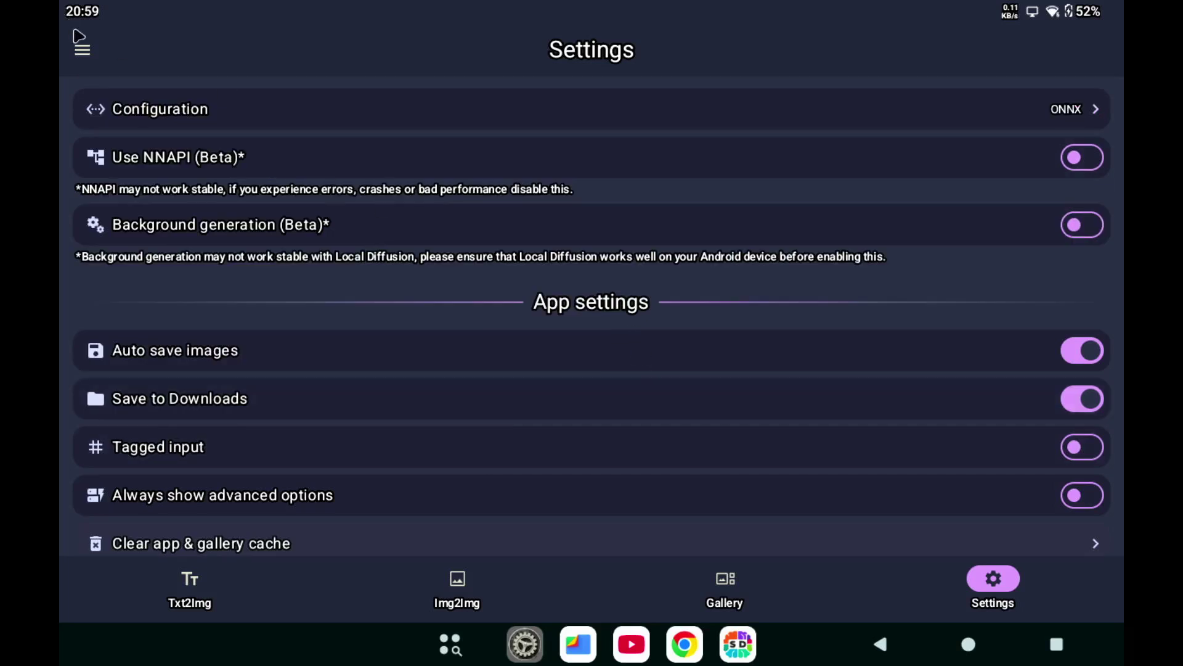
{"action": "left_click", "coordinate": [82, 49]}
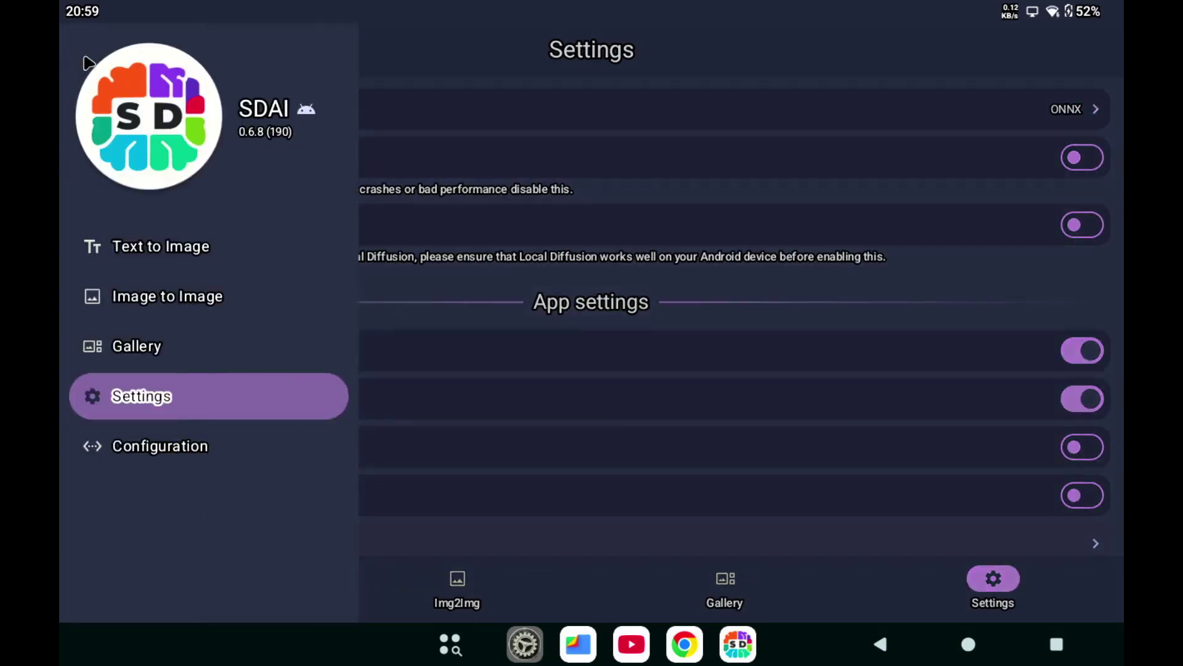
{"action": "left_click", "coordinate": [750, 71]}
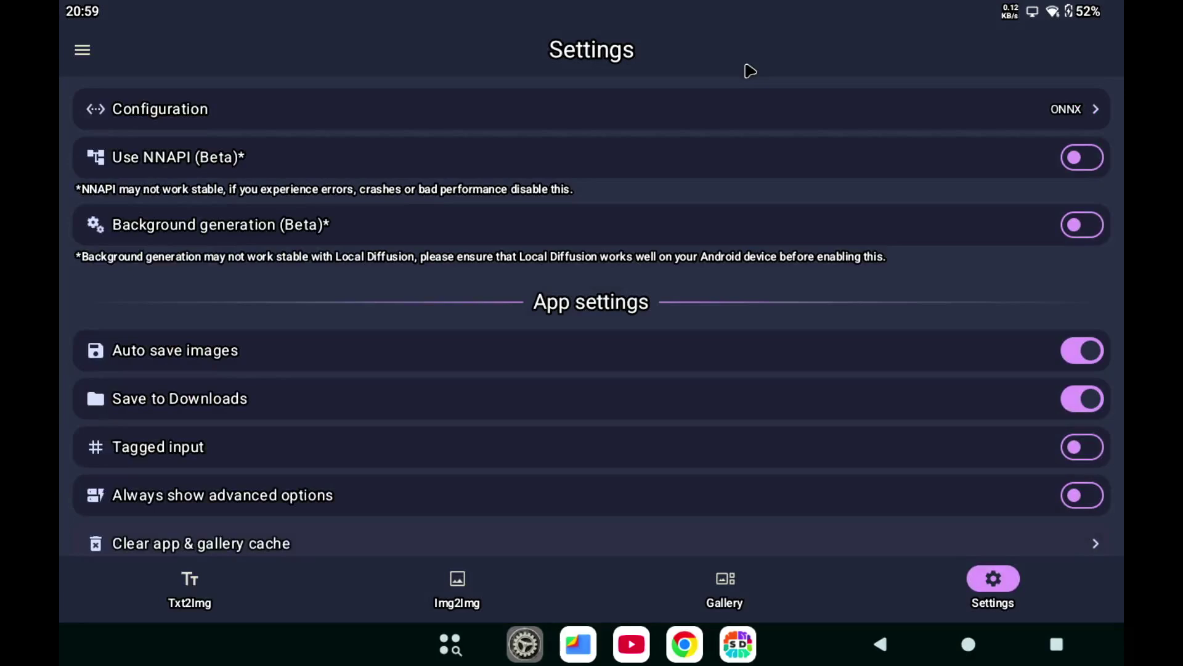
Choose Local Diffusion Microsoft ONNX (Beta) from the Configuration provider list
{"action": "left_click", "coordinate": [198, 111]}
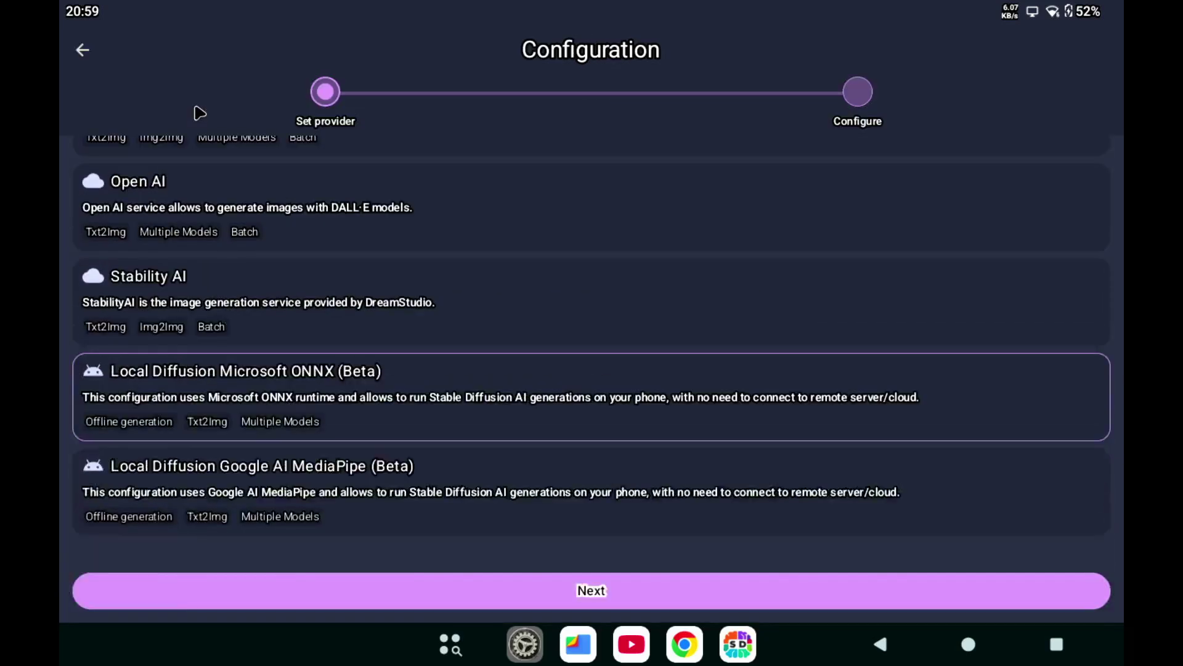
{"action": "scroll", "coordinate": [603, 316], "scroll_direction": "up", "scroll_amount": 5}
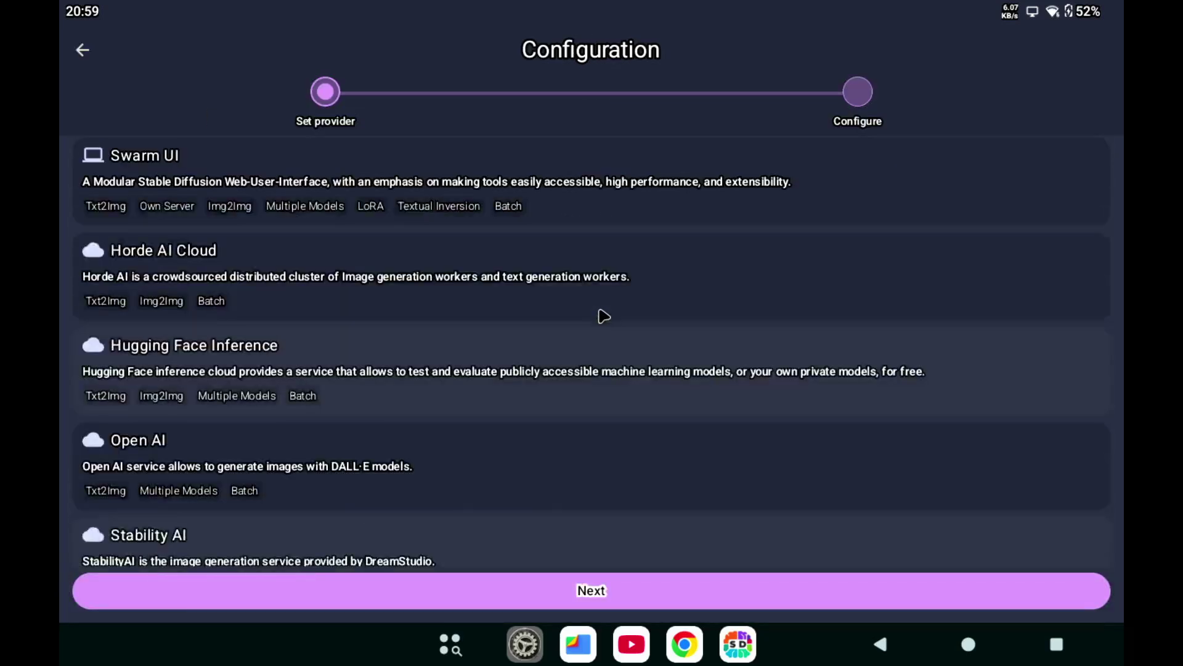
{"action": "scroll", "coordinate": [603, 316], "scroll_direction": "up", "scroll_amount": 1}
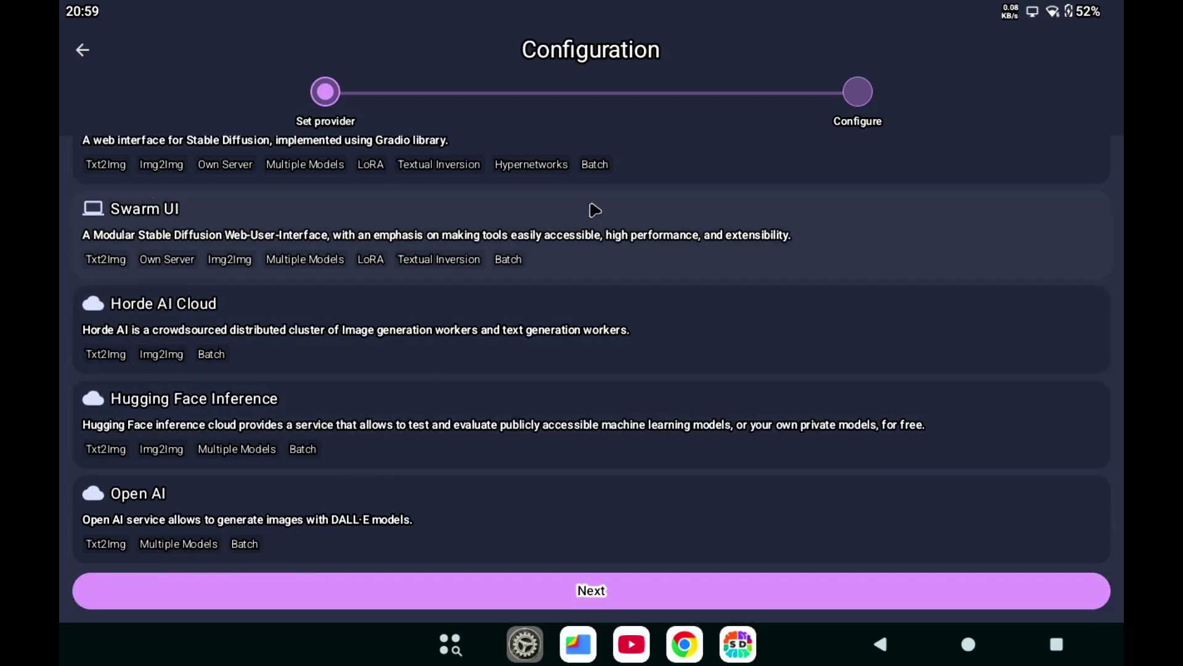
{"action": "scroll", "coordinate": [529, 303], "scroll_direction": "up", "scroll_amount": 1}
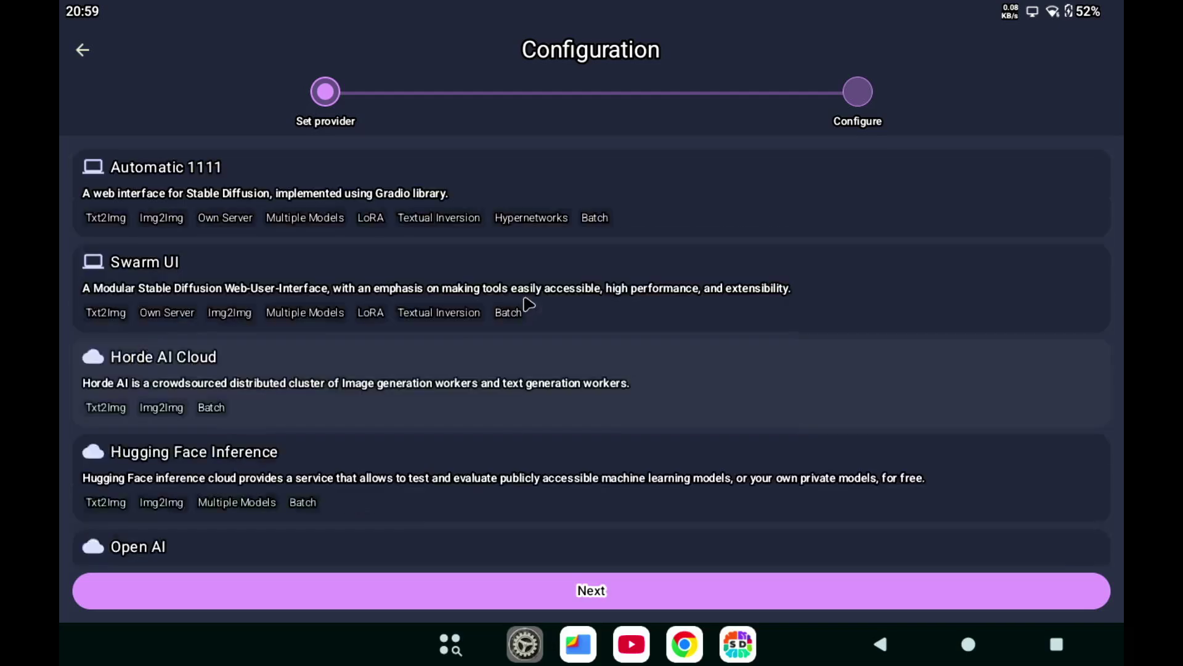
{"action": "scroll", "coordinate": [529, 304], "scroll_direction": "down", "scroll_amount": 7}
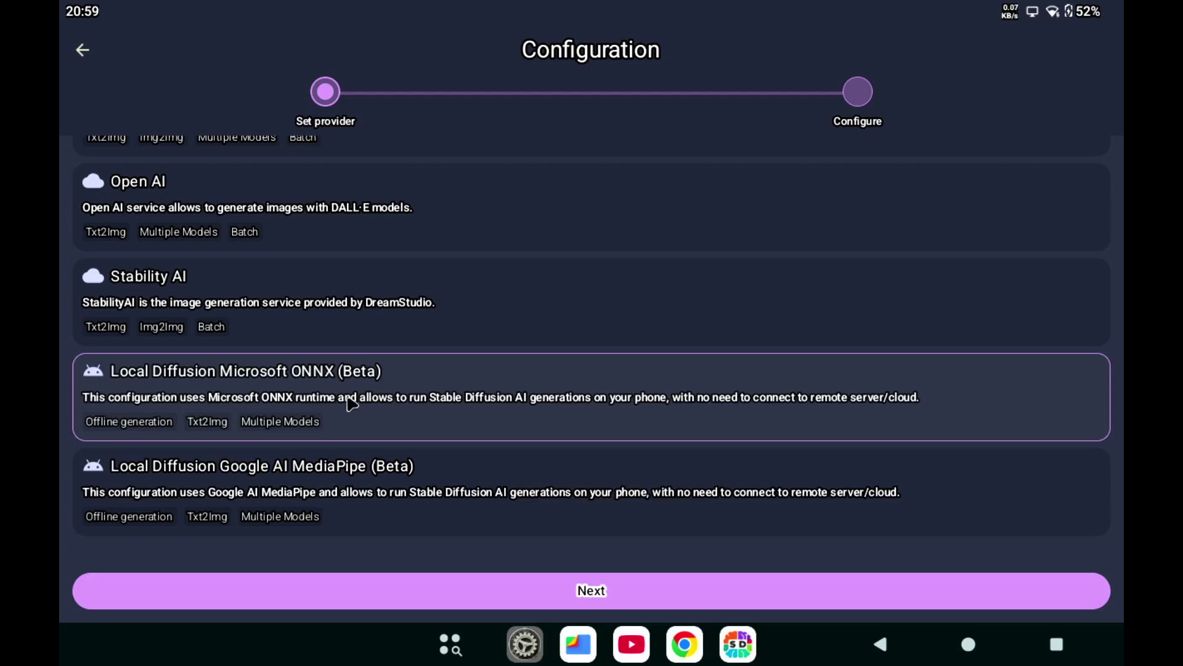
{"action": "left_click", "coordinate": [372, 411]}
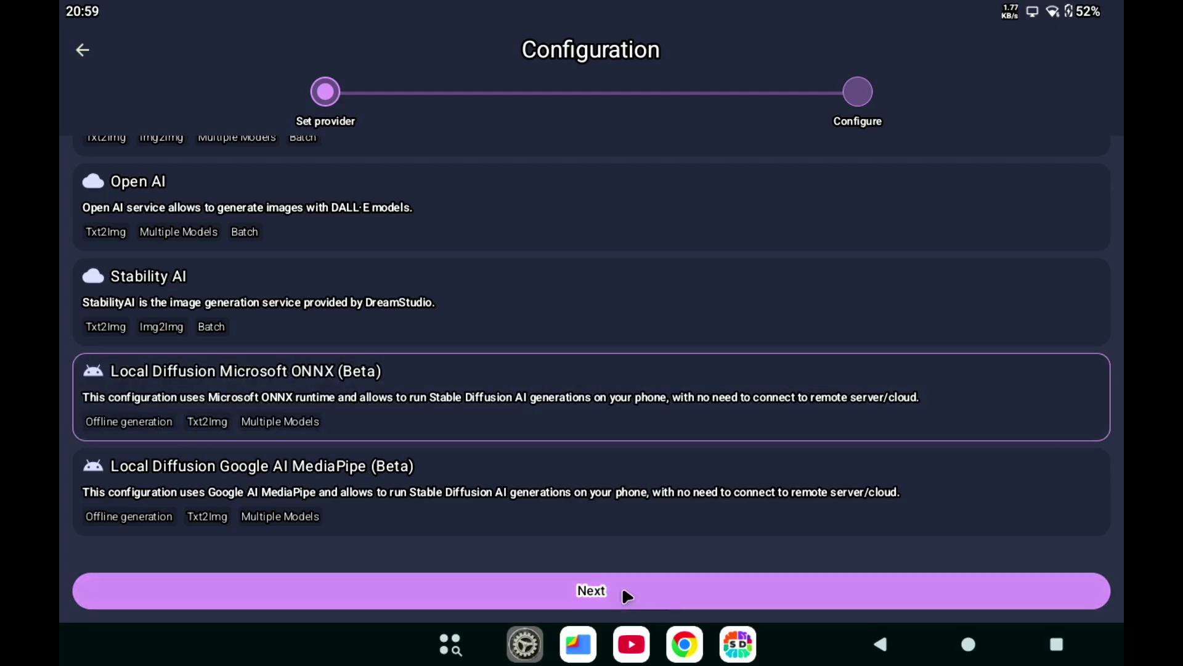
{"action": "left_click", "coordinate": [624, 591]}
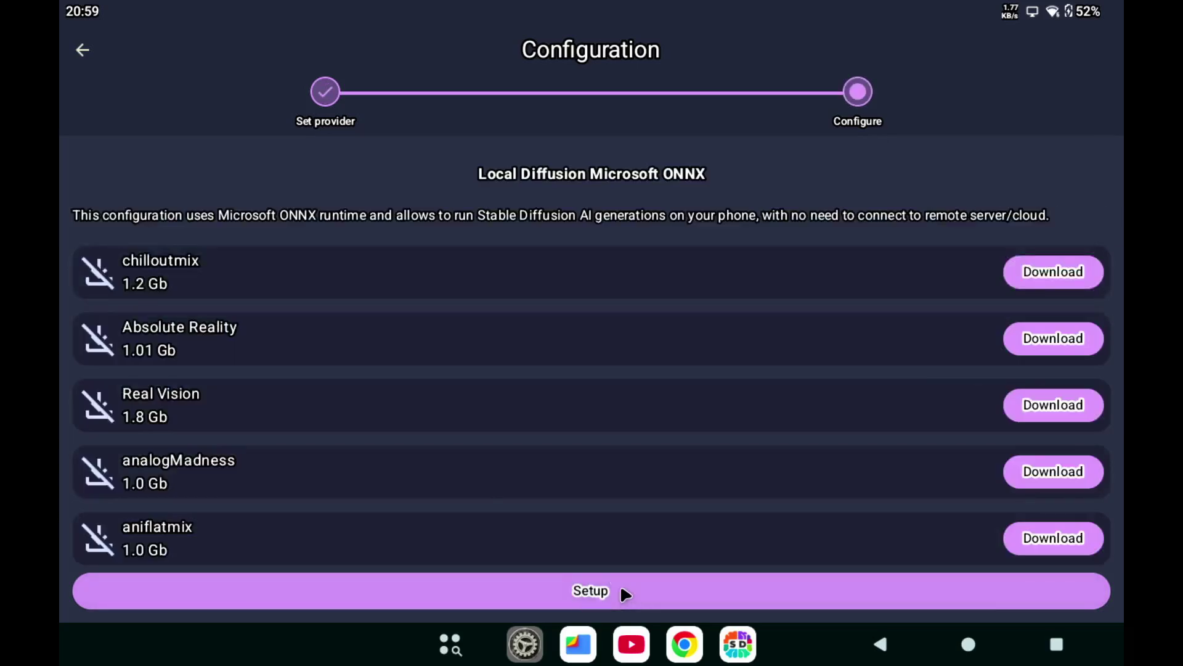
{"action": "scroll", "coordinate": [606, 410], "scroll_direction": "down", "scroll_amount": 3}
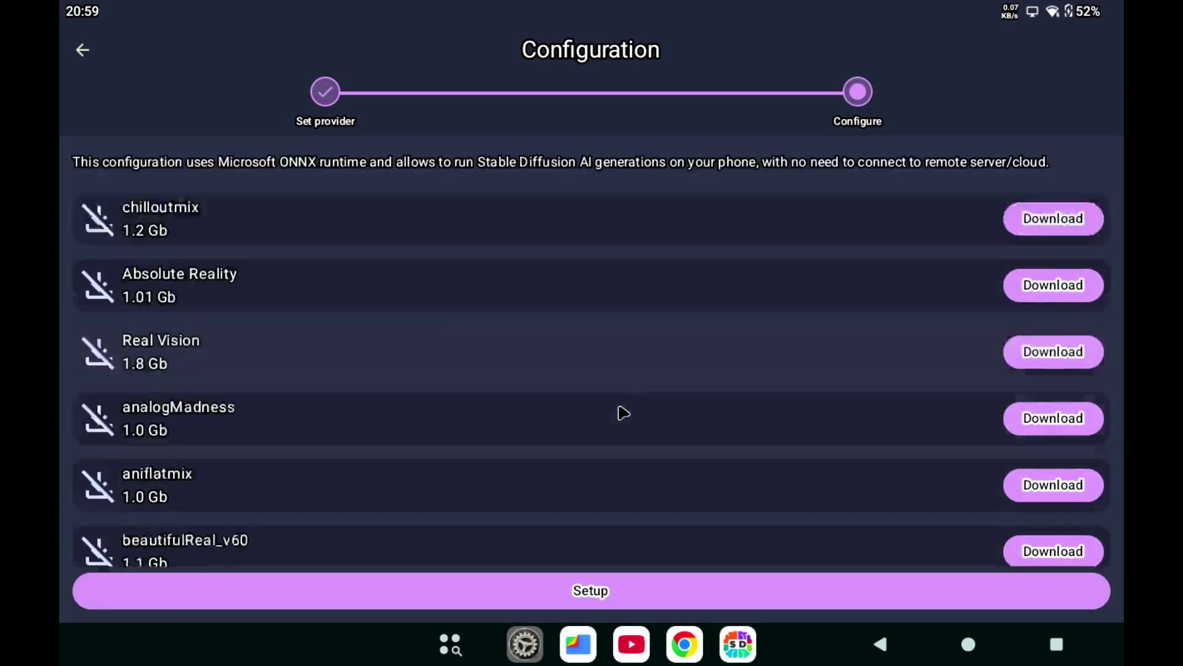
{"action": "scroll", "coordinate": [627, 412], "scroll_direction": "down", "scroll_amount": 8}
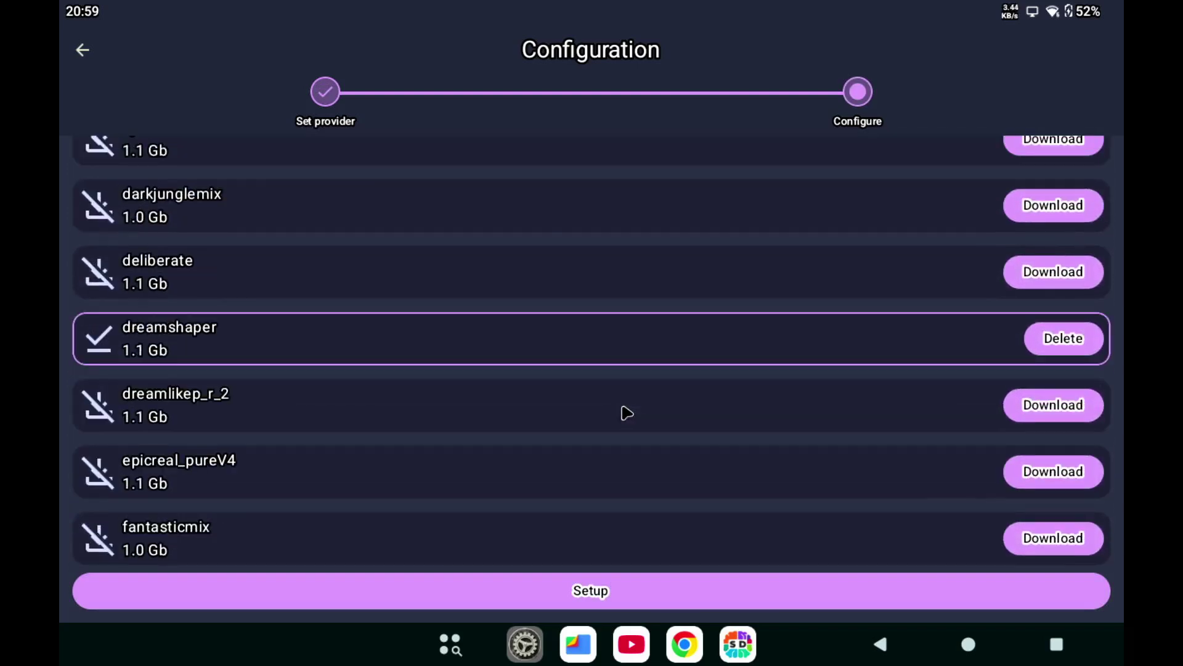
{"action": "scroll", "coordinate": [627, 412], "scroll_direction": "down", "scroll_amount": 4}
{"action": "scroll", "coordinate": [627, 413], "scroll_direction": "down", "scroll_amount": 4}
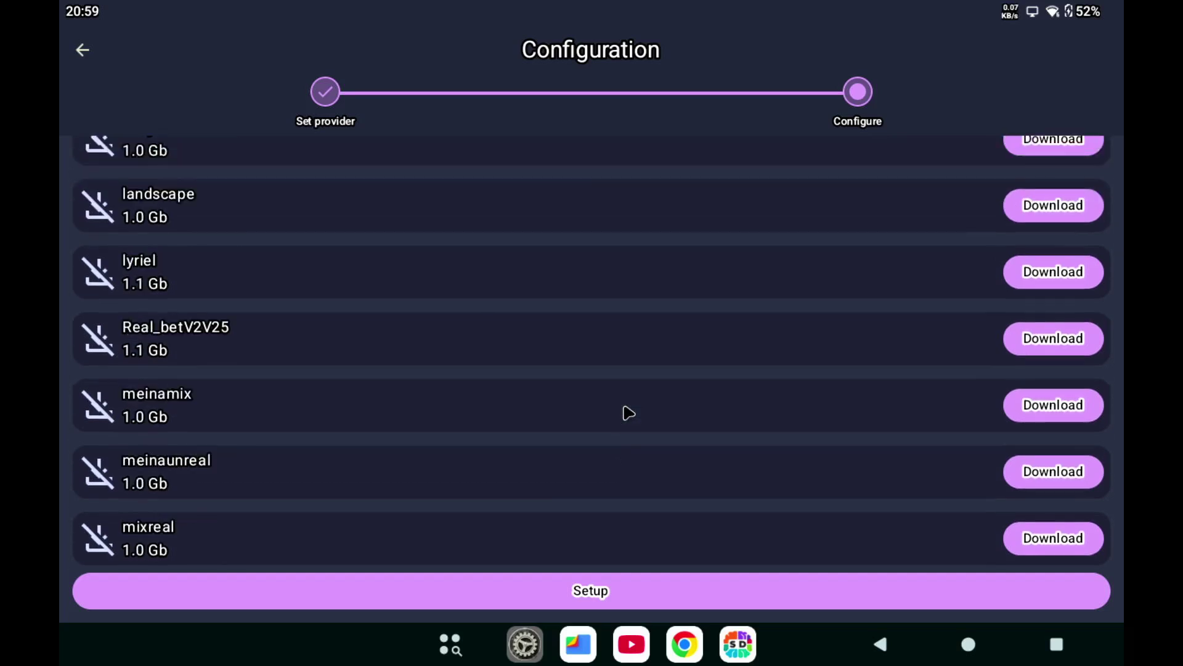
{"action": "scroll", "coordinate": [629, 413], "scroll_direction": "down", "scroll_amount": 7}
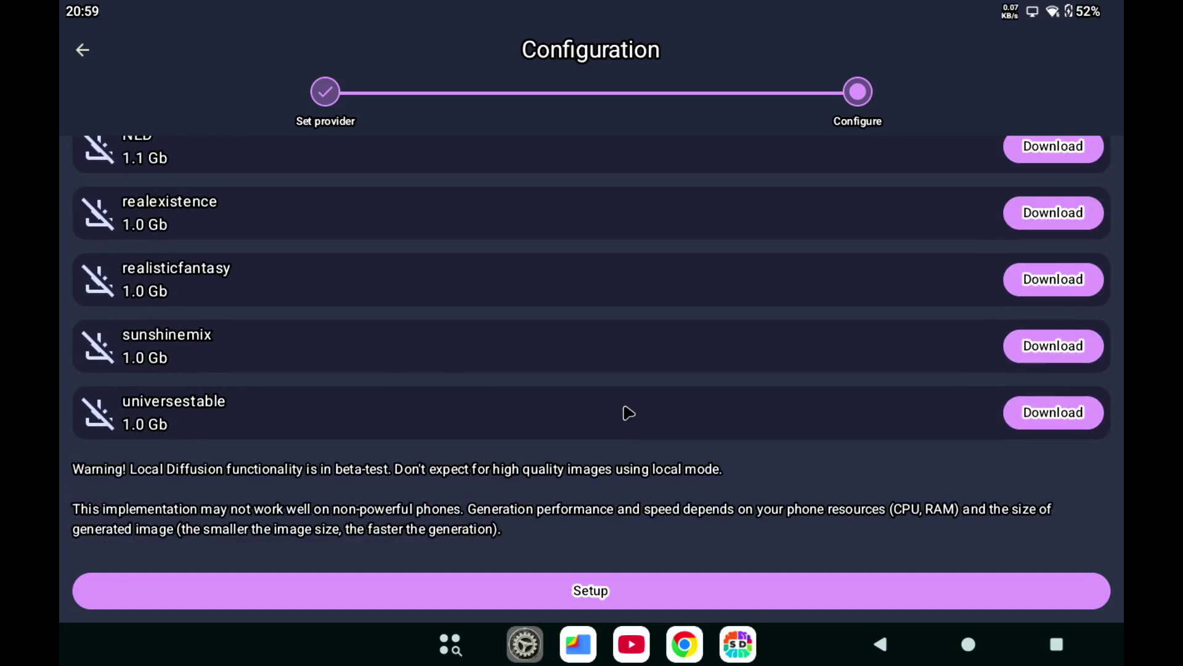
{"action": "scroll", "coordinate": [628, 413], "scroll_direction": "up", "scroll_amount": 11}
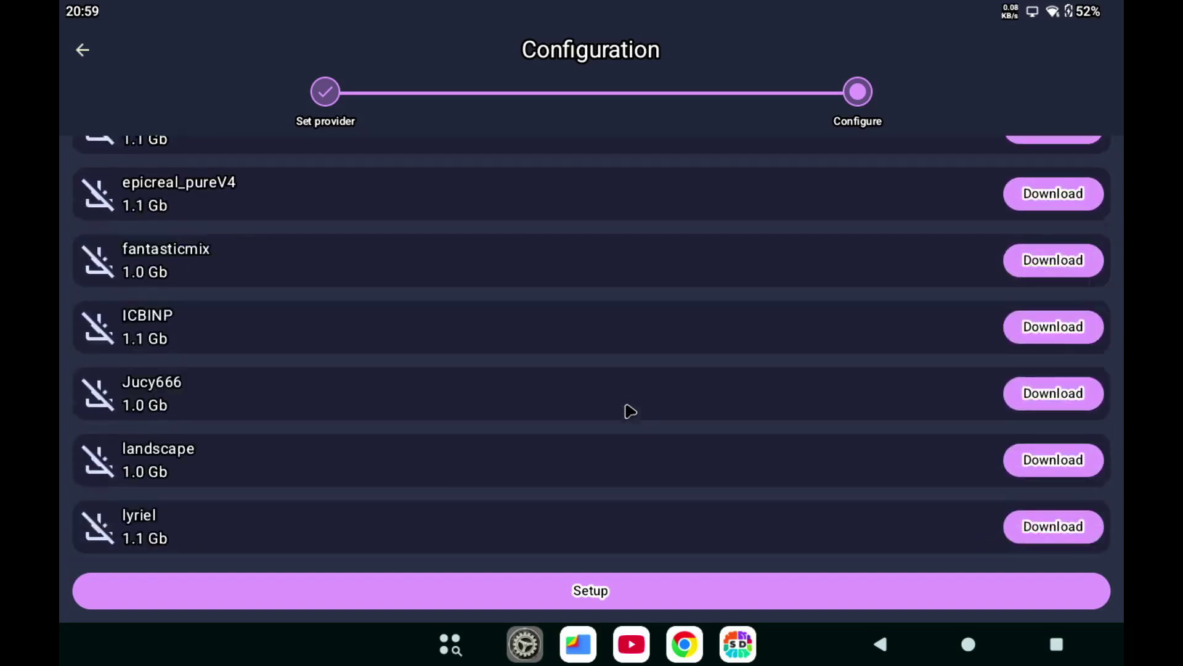
{"action": "scroll", "coordinate": [628, 410], "scroll_direction": "up", "scroll_amount": 3}
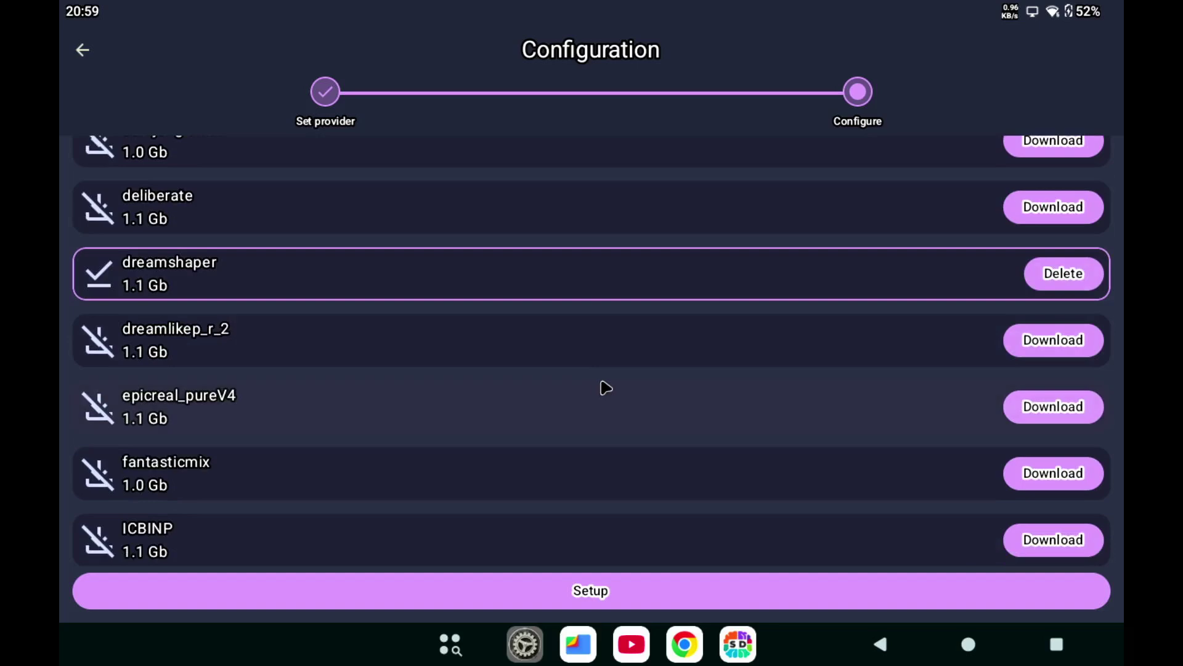
{"action": "scroll", "coordinate": [606, 387], "scroll_direction": "up", "scroll_amount": 4}
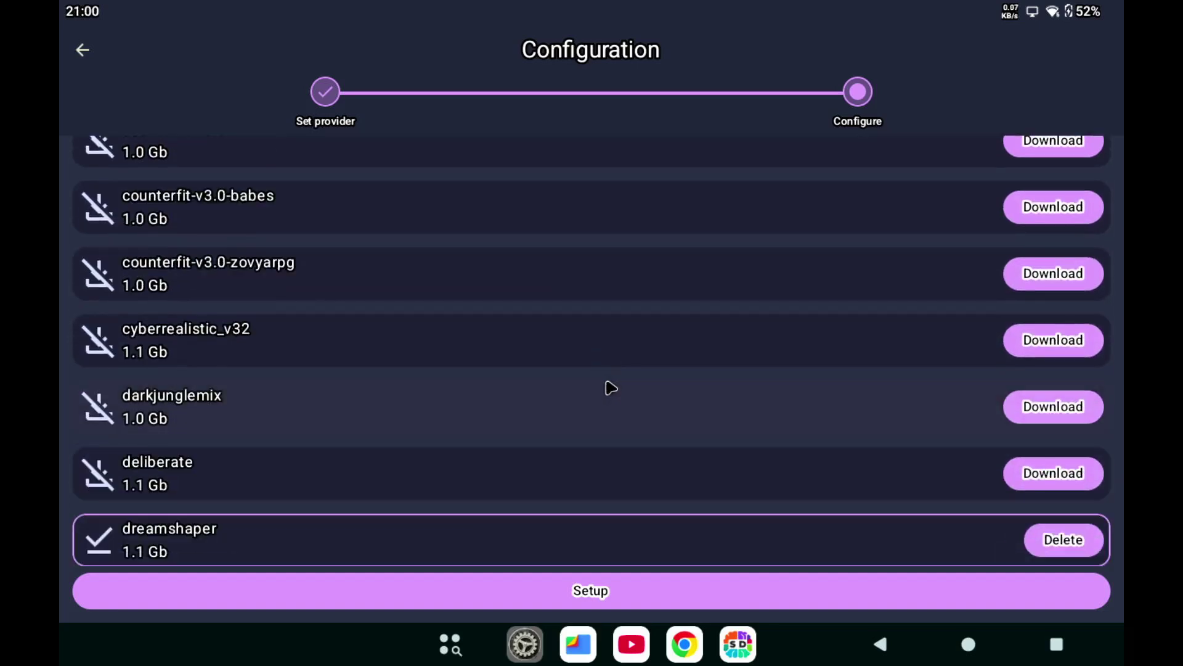
{"action": "scroll", "coordinate": [607, 388], "scroll_direction": "down", "scroll_amount": 4}
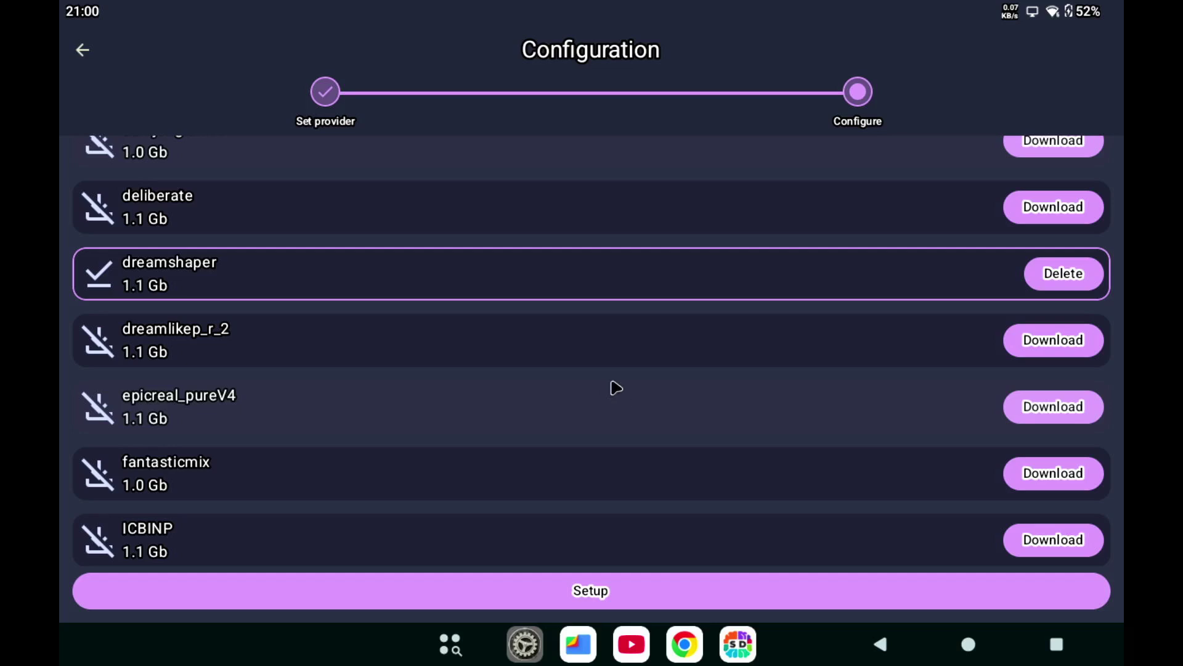
{"action": "scroll", "coordinate": [649, 399], "scroll_direction": "up", "scroll_amount": 10}
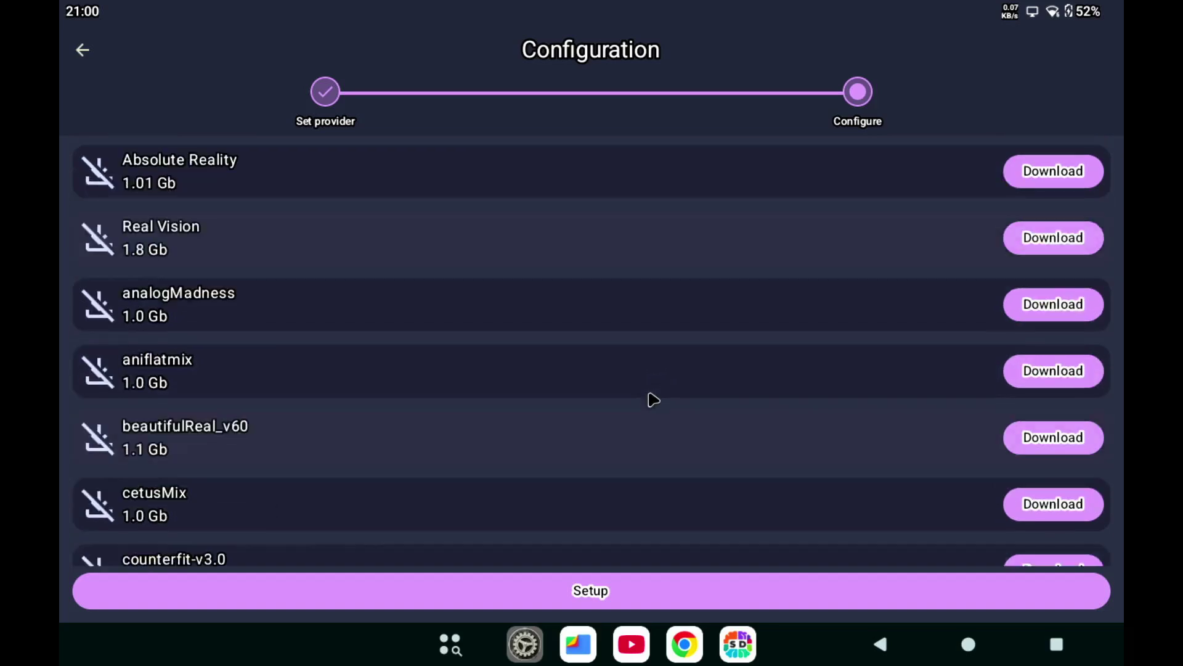
{"action": "scroll", "coordinate": [641, 419], "scroll_direction": "up", "scroll_amount": 3}
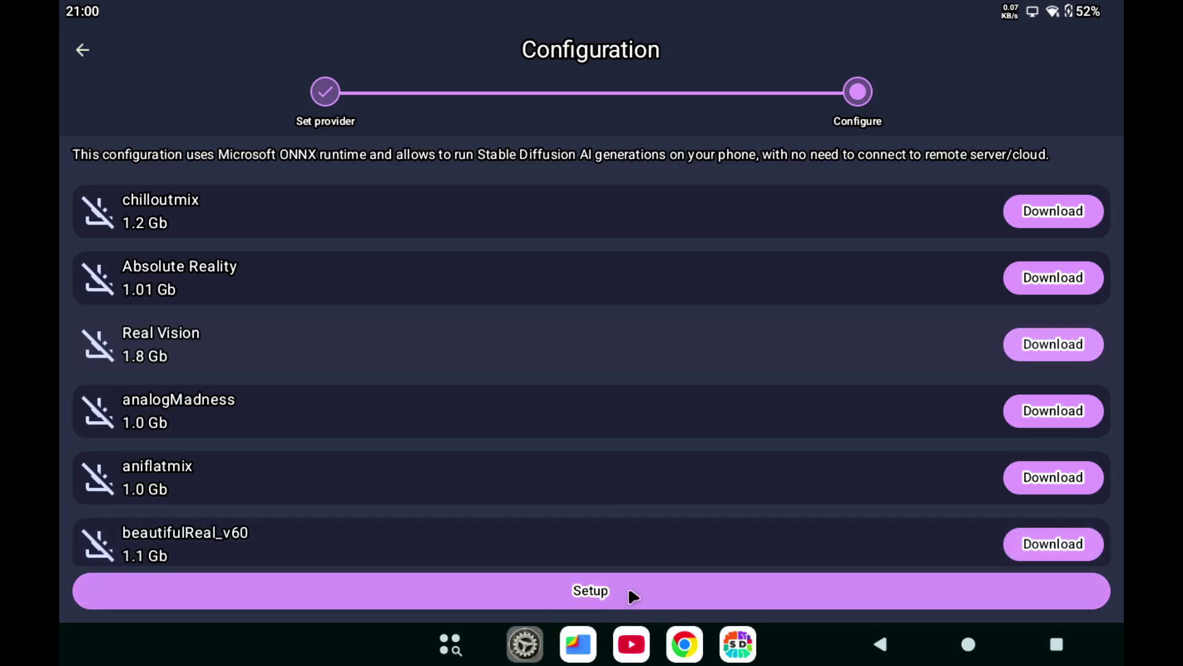
Complete the dreamshaper setup and review advanced options: 20 sampling steps, CFG 7.0
{"action": "left_click", "coordinate": [629, 592]}
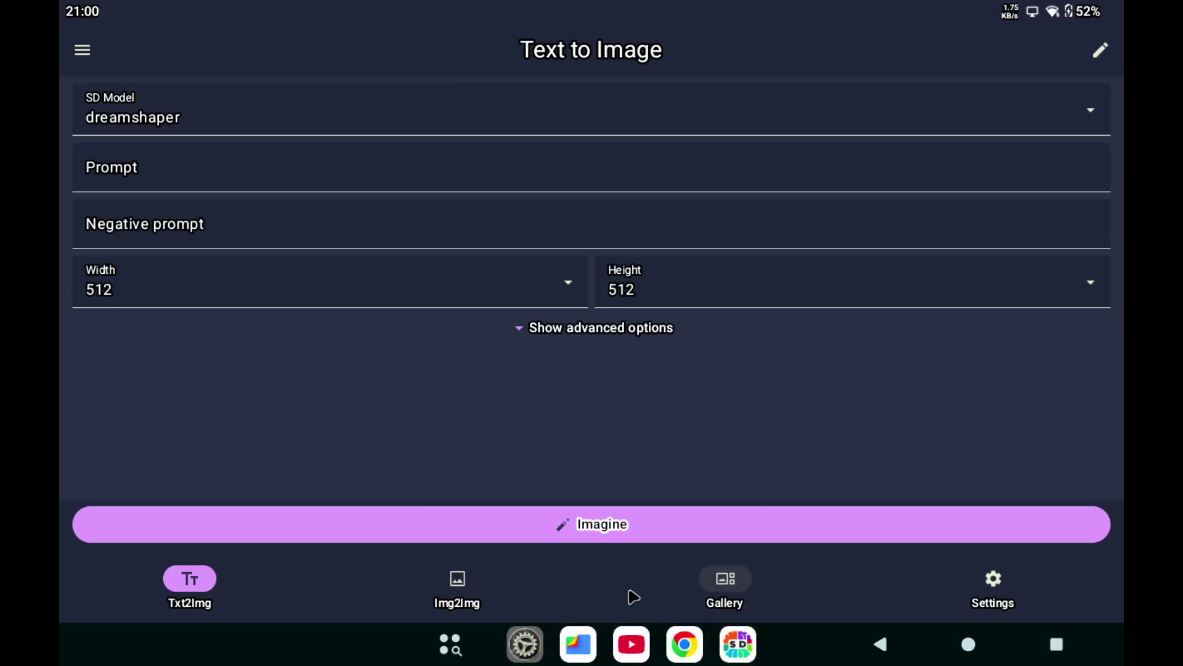
{"action": "left_click", "coordinate": [520, 329]}
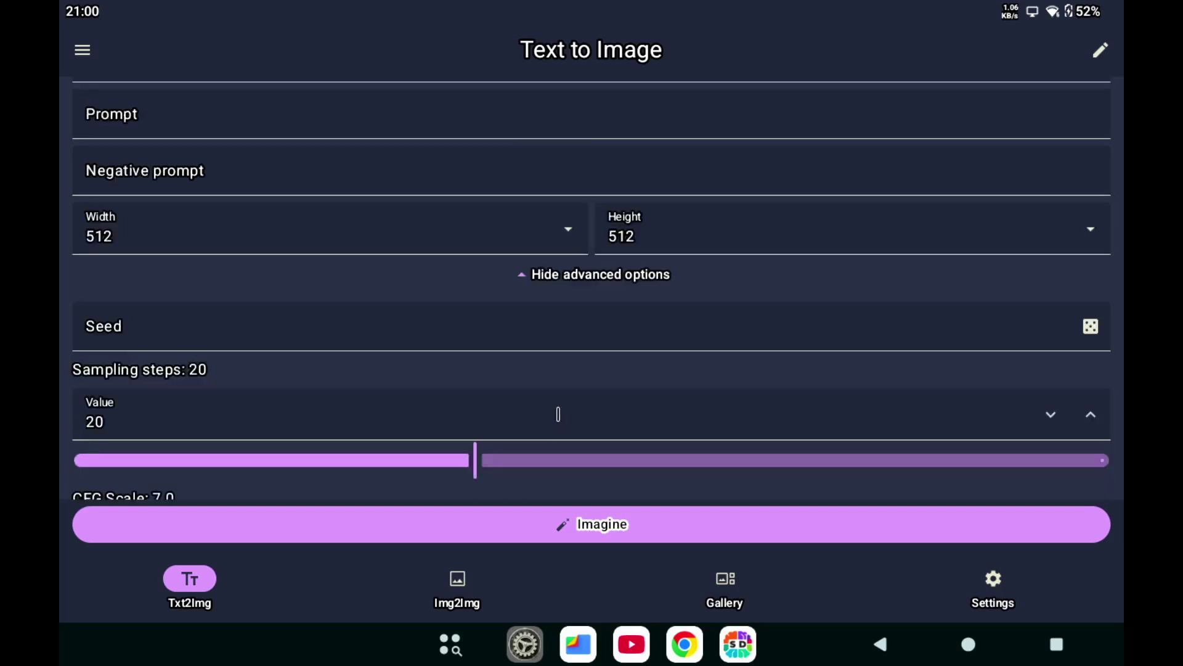
{"action": "scroll", "coordinate": [560, 419], "scroll_direction": "down", "scroll_amount": 3}
{"action": "scroll", "coordinate": [564, 420], "scroll_direction": "down", "scroll_amount": 2}
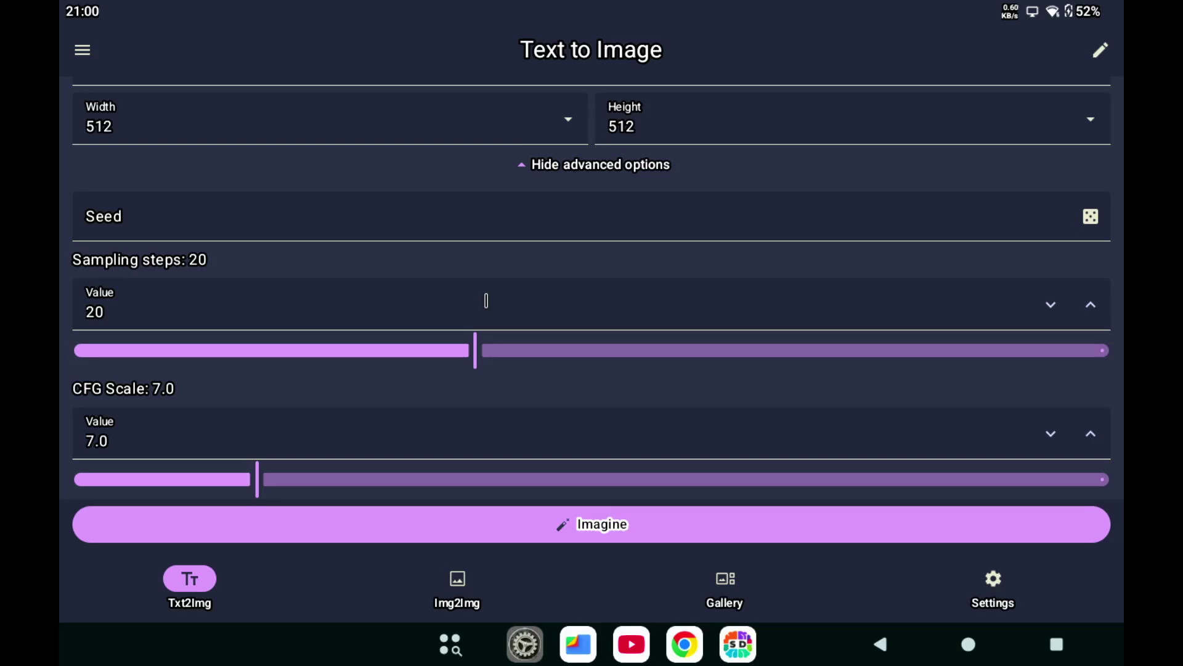
{"action": "scroll", "coordinate": [540, 287], "scroll_direction": "up", "scroll_amount": 5}
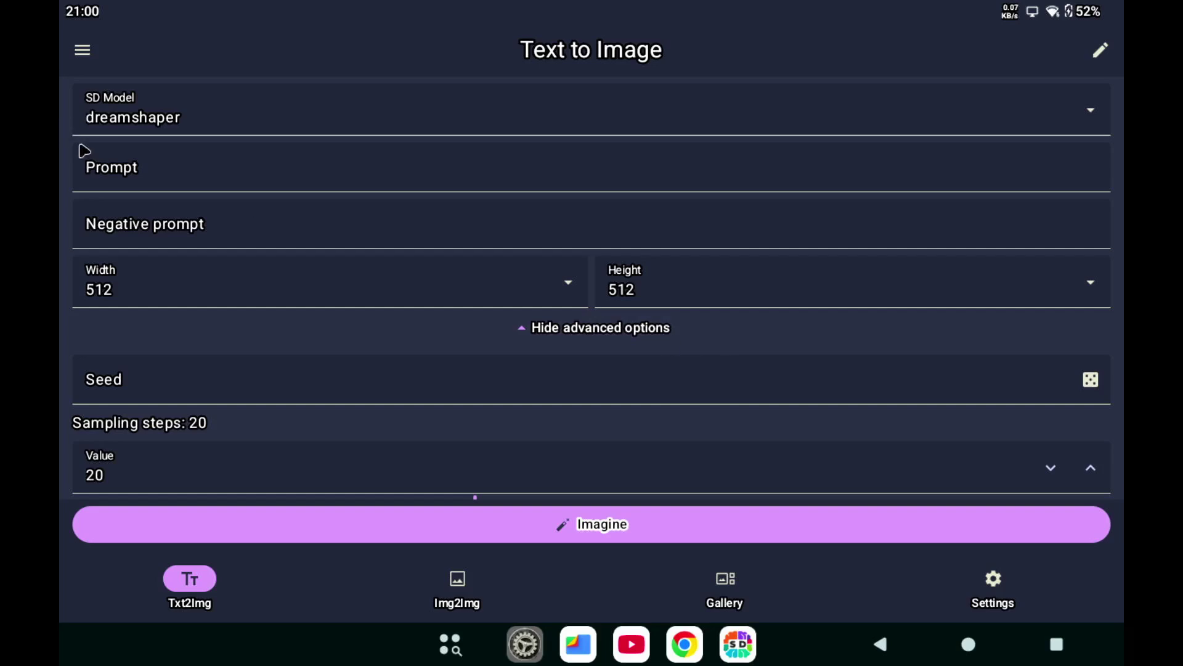
Focus the empty Prompt field on the Text to Image screen
{"action": "left_click", "coordinate": [136, 164]}
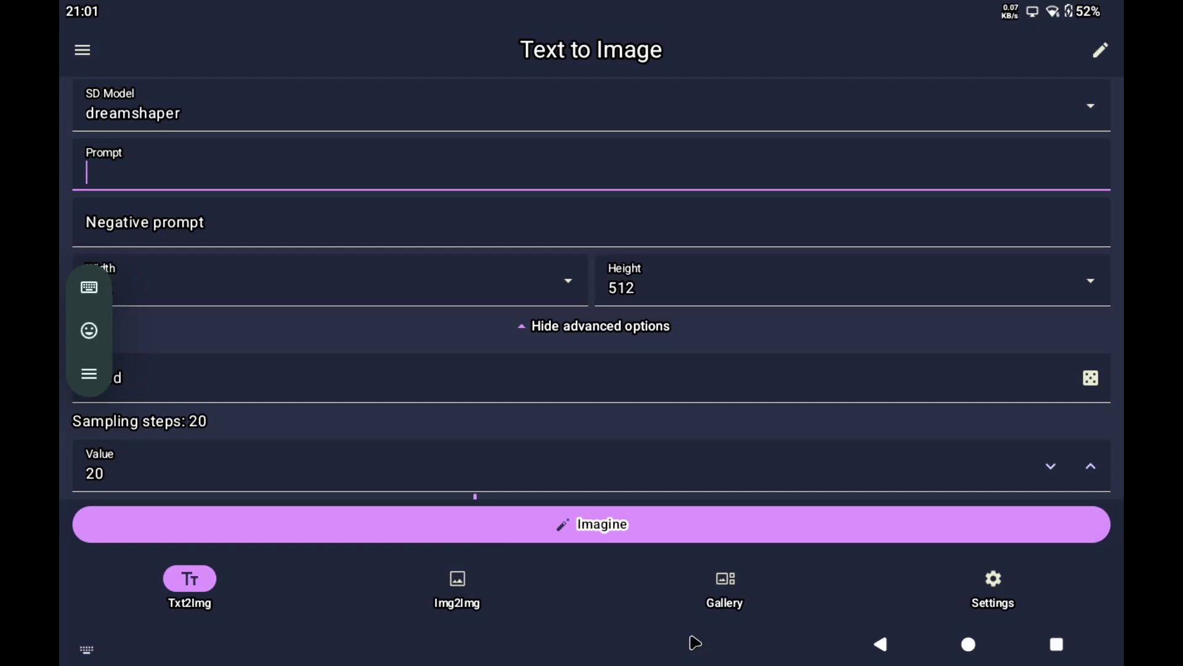
Inspect the penguin-on-a-surfboard image and its Info details, then return to the Gallery
{"action": "left_click", "coordinate": [729, 581]}
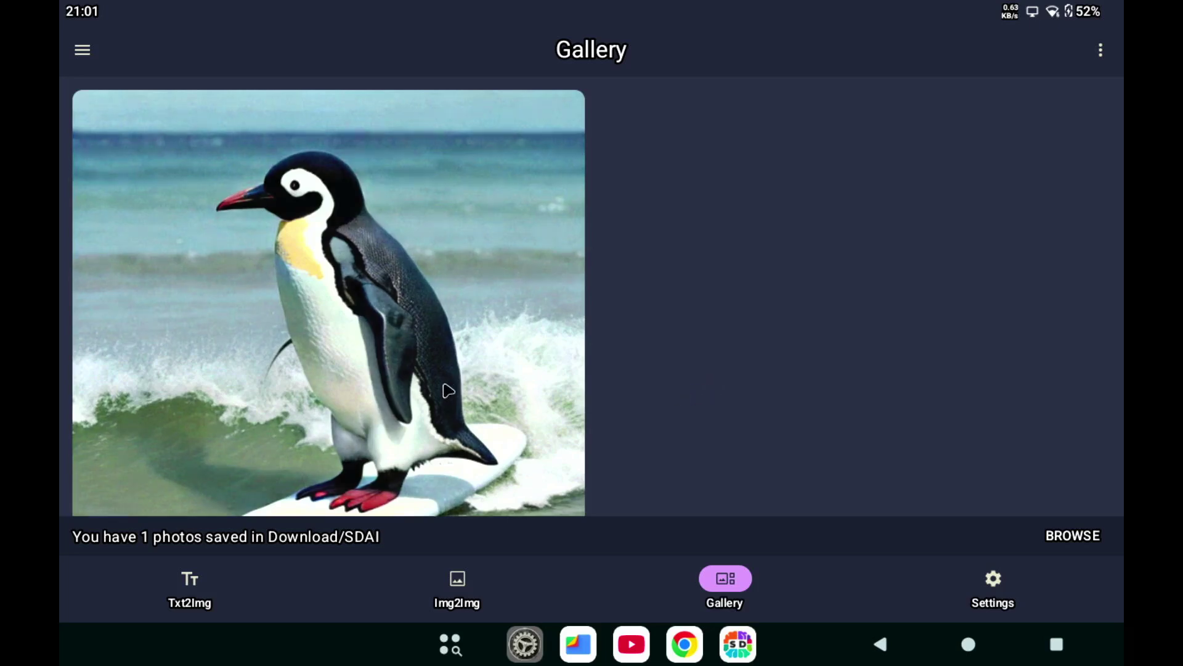
{"action": "left_click", "coordinate": [432, 336]}
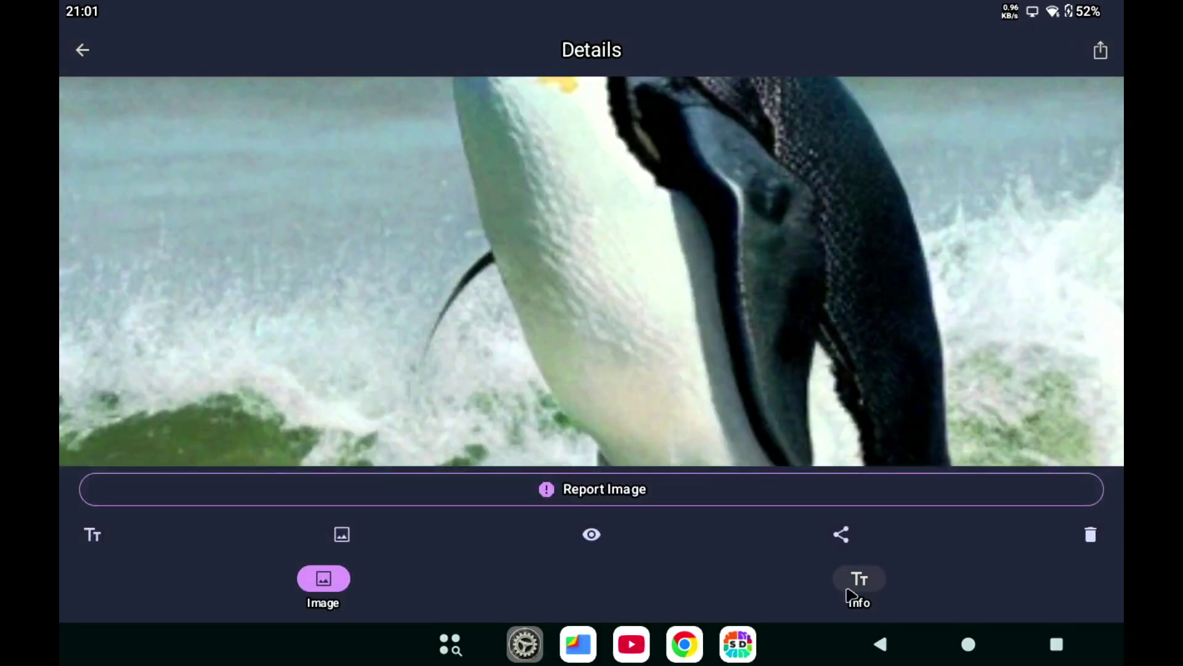
{"action": "left_click", "coordinate": [870, 577]}
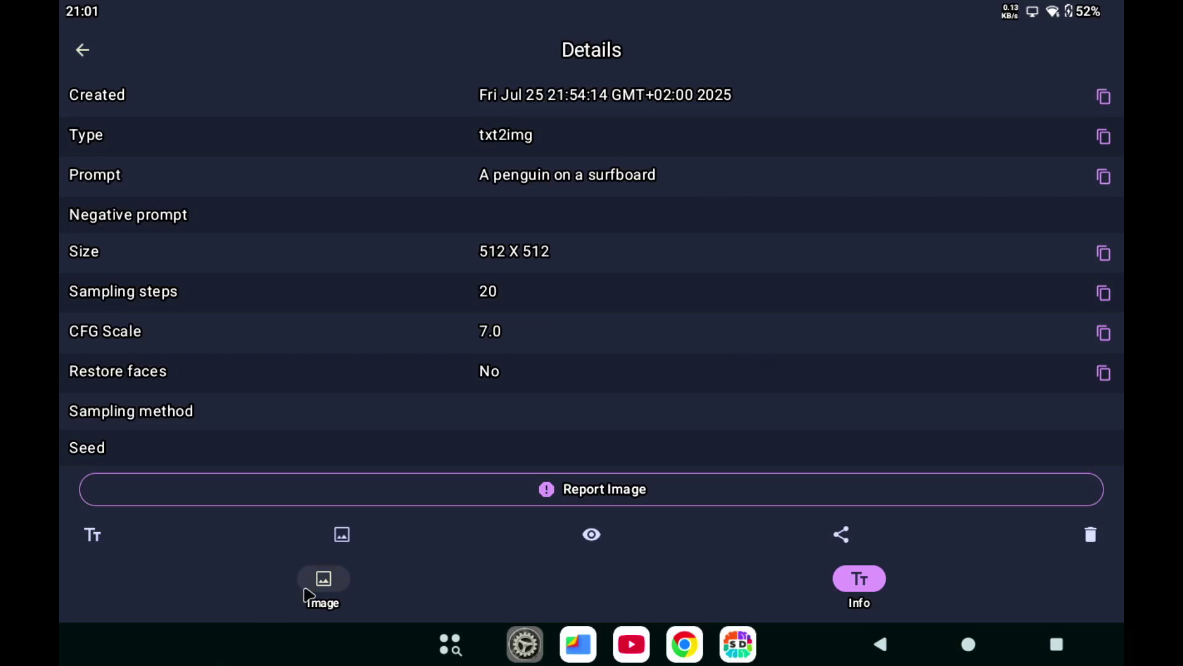
{"action": "left_click", "coordinate": [323, 588]}
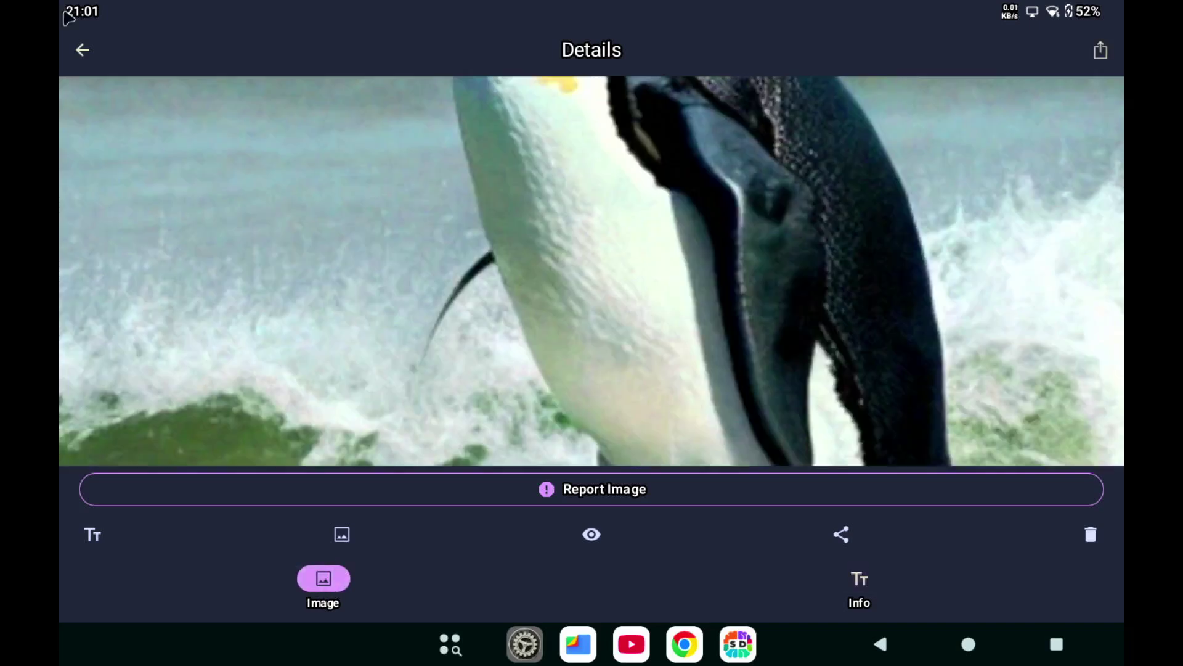
{"action": "left_click", "coordinate": [85, 53]}
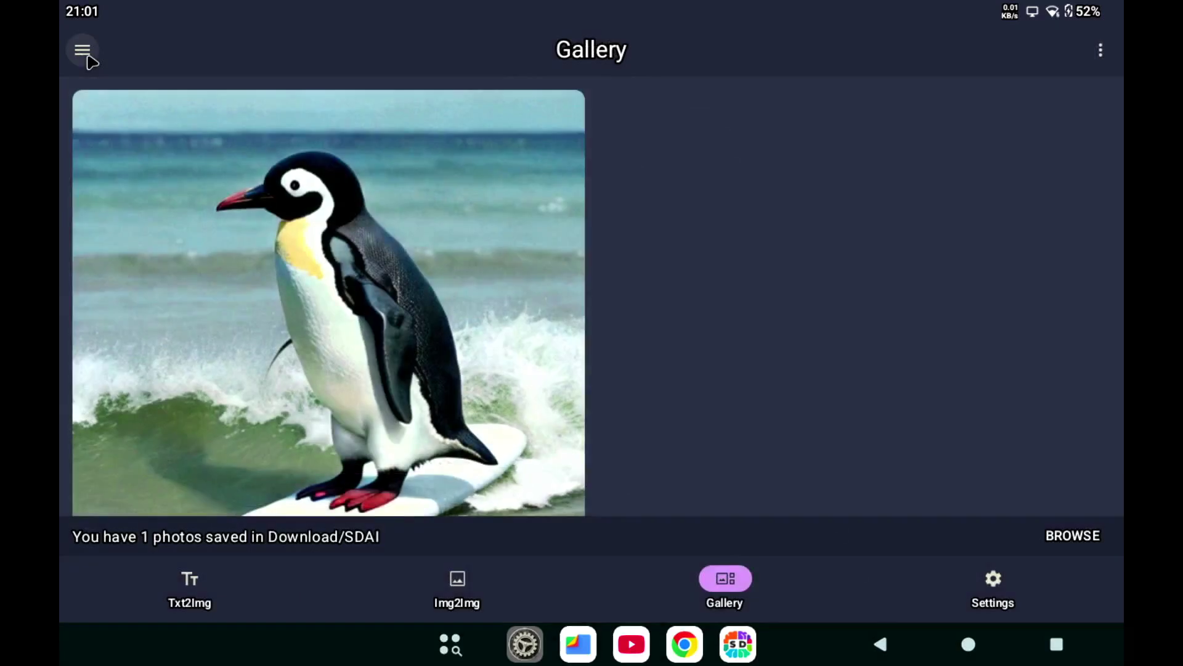